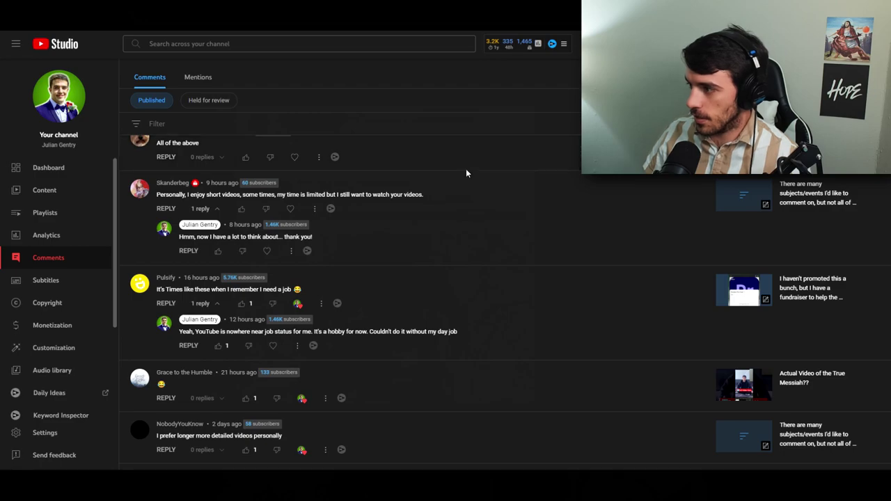
# Step: Scroll to the comment defining faith as suspended critical thinking and snip it as an image
pyautogui.scroll(-1, 449, 203)
pyautogui.scroll(-5, 448, 201)
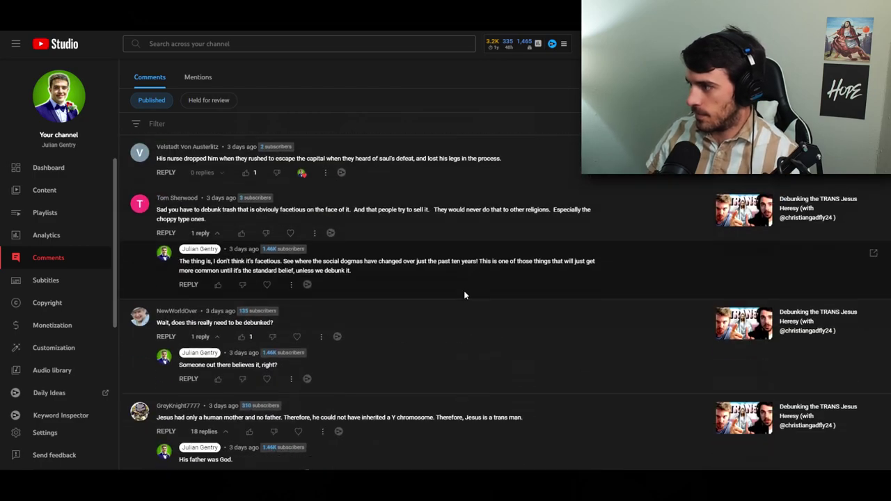
pyautogui.scroll(-5, 463, 290)
pyautogui.scroll(-5, 445, 303)
pyautogui.scroll(-5, 440, 308)
pyautogui.scroll(-5, 439, 313)
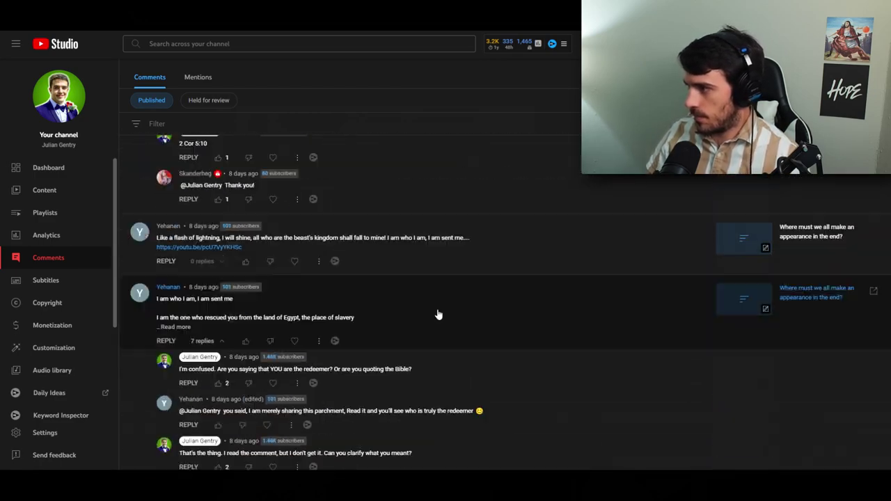
pyautogui.scroll(-5, 437, 314)
pyautogui.scroll(-5, 437, 313)
pyautogui.scroll(-5, 437, 314)
pyautogui.scroll(-5, 437, 314)
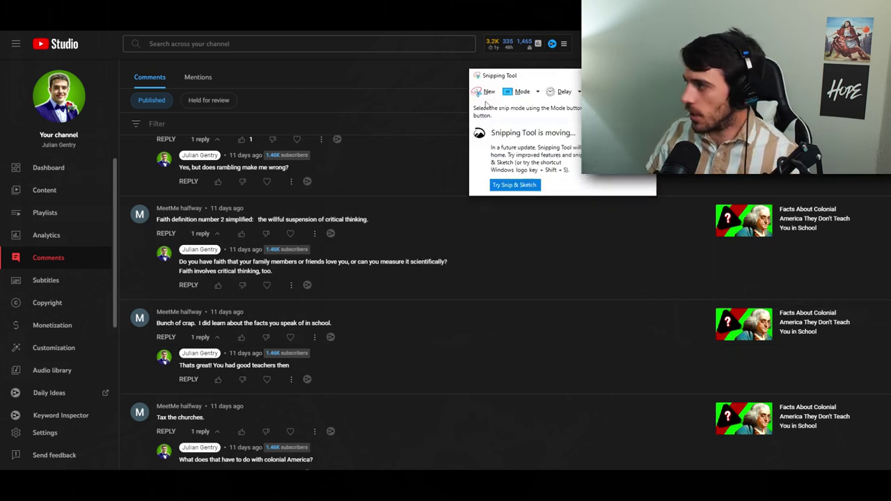
pyautogui.click(485, 94)
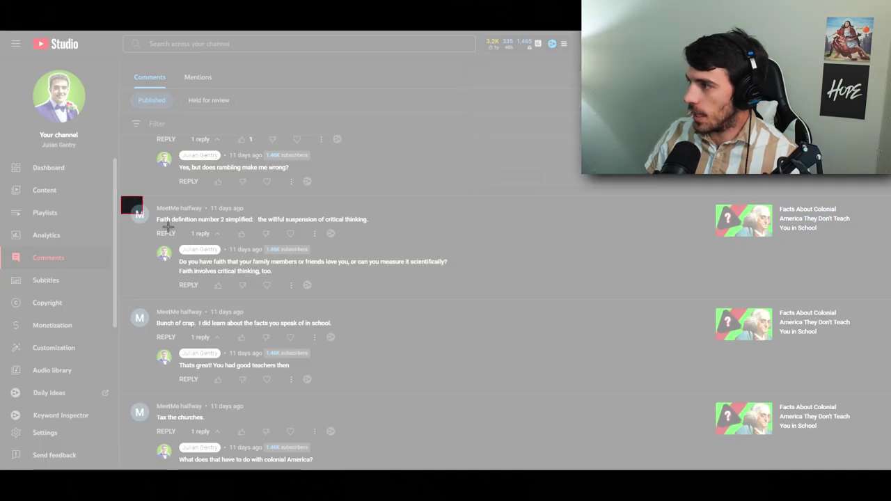
pyautogui.moveTo(121, 194); pyautogui.dragTo(393, 250)
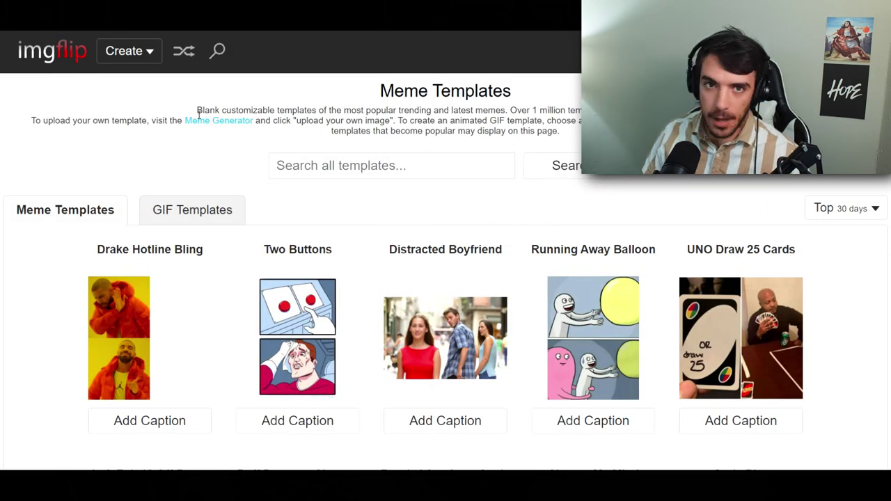
# Step: Open Imgflip's Tuxedo Winnie The Pooh template and look over its page
pyautogui.scroll(-2, 60, 167)
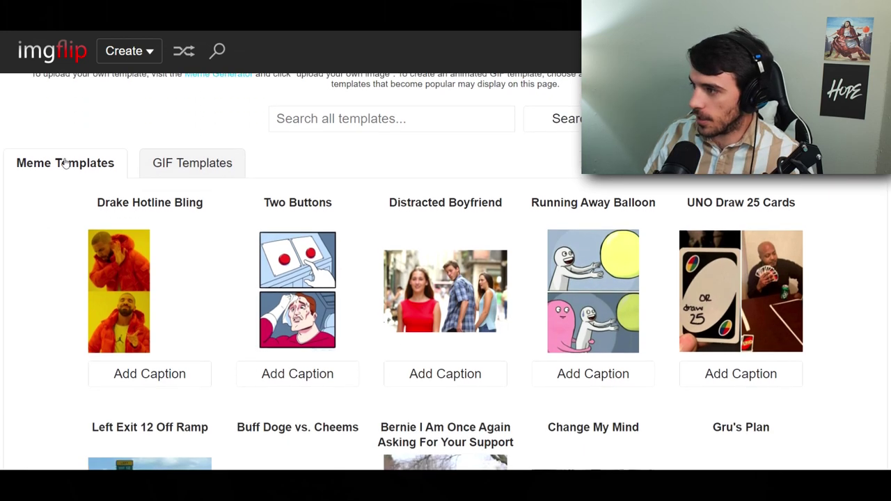
pyautogui.scroll(-7, 751, 244)
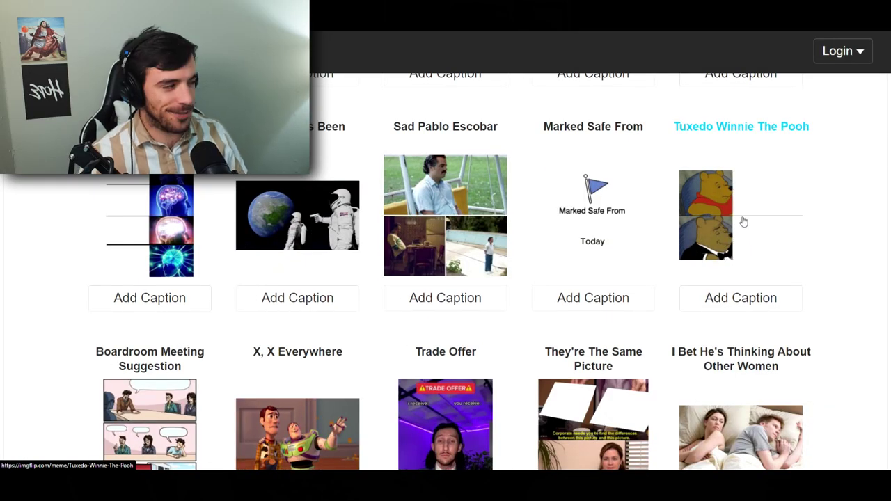
pyautogui.click(742, 215)
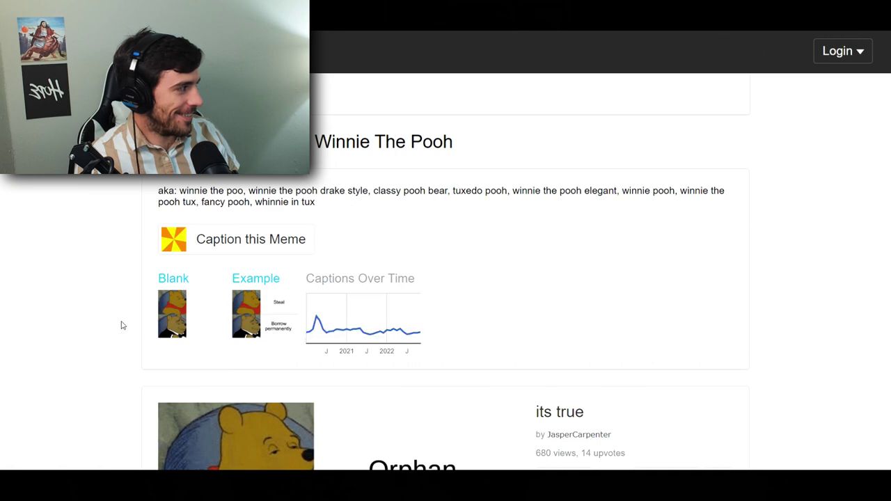
pyautogui.scroll(-4, 111, 313)
pyautogui.scroll(1, 167, 257)
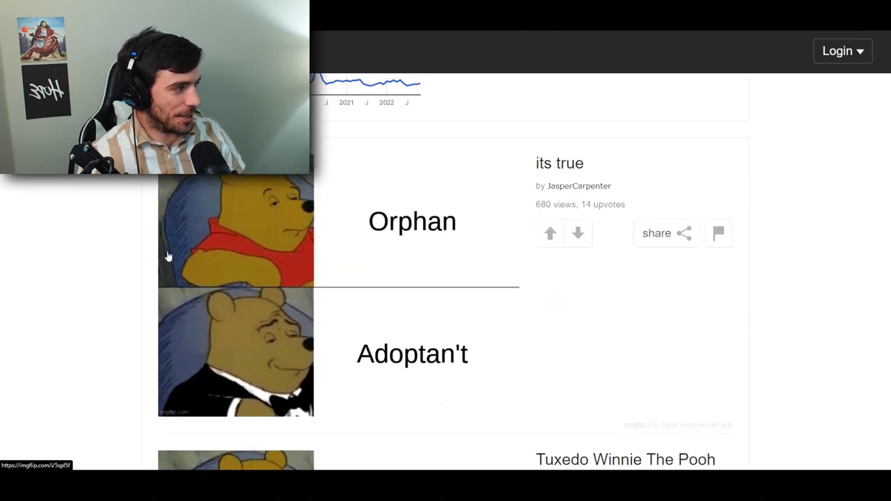
pyautogui.scroll(-1, 150, 257)
pyautogui.scroll(2, 142, 261)
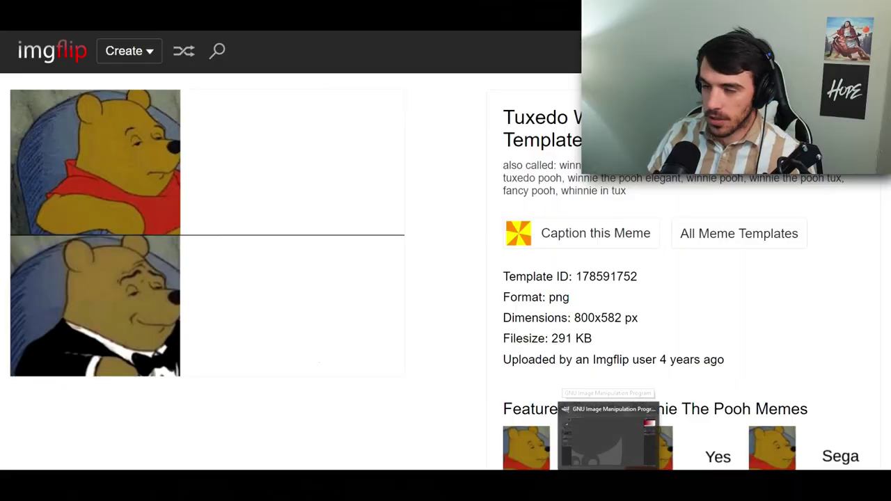
pyautogui.click(608, 435)
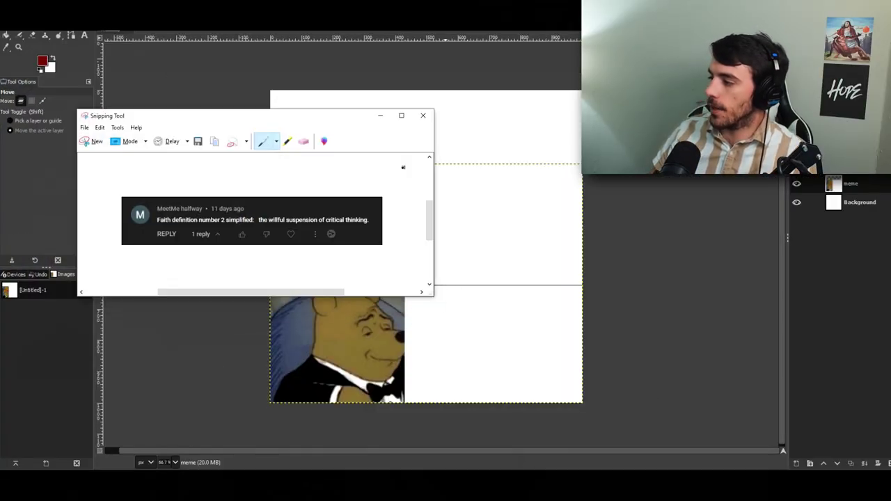
# Step: Paste the captured comment as a layer named 'comment' and move it into the top band
pyautogui.moveTo(218, 119); pyautogui.dragTo(293, 145)
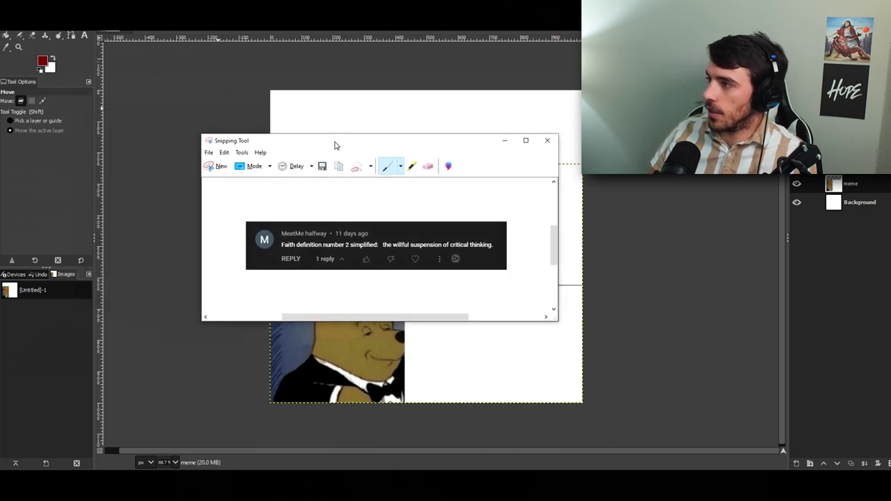
pyautogui.click(295, 170)
pyautogui.hotkey('ctrl', 'v')
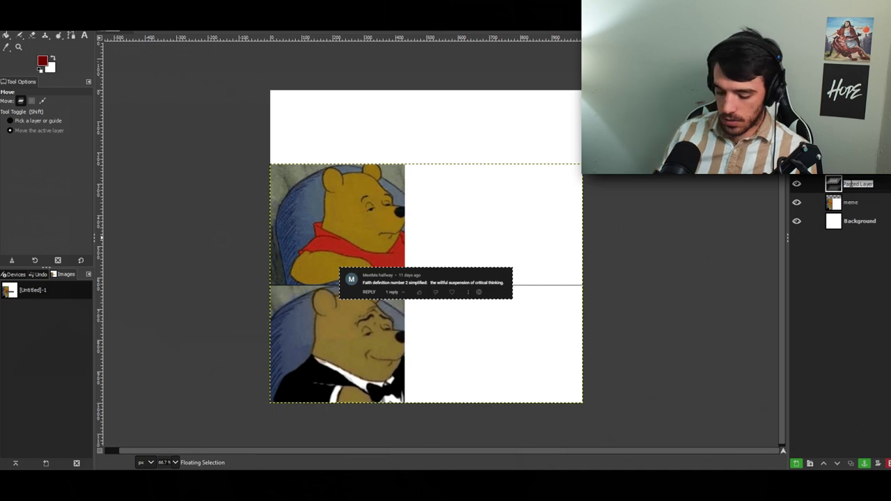
pyautogui.write('comment')
pyautogui.press('Return')
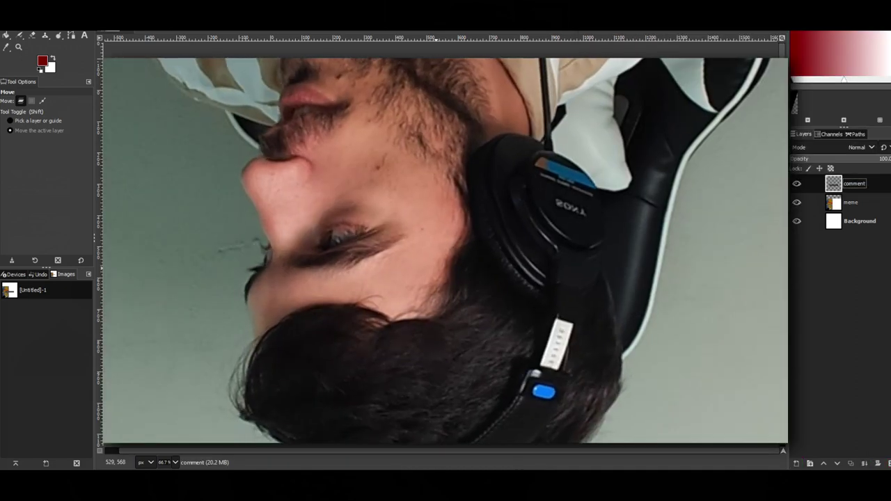
pyautogui.moveTo(488, 383); pyautogui.dragTo(479, 193)
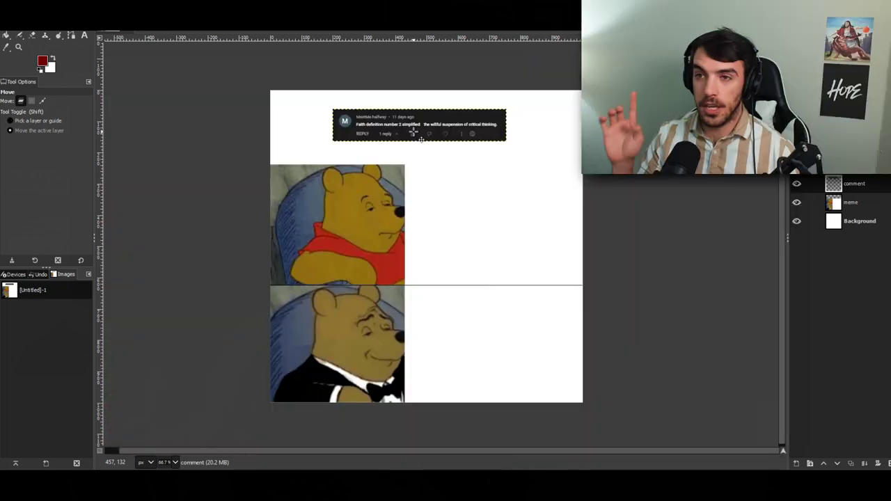
# Step: Scale the comment layer up so it spans the top band
pyautogui.hotkey('shift', 's')
pyautogui.click(416, 127)
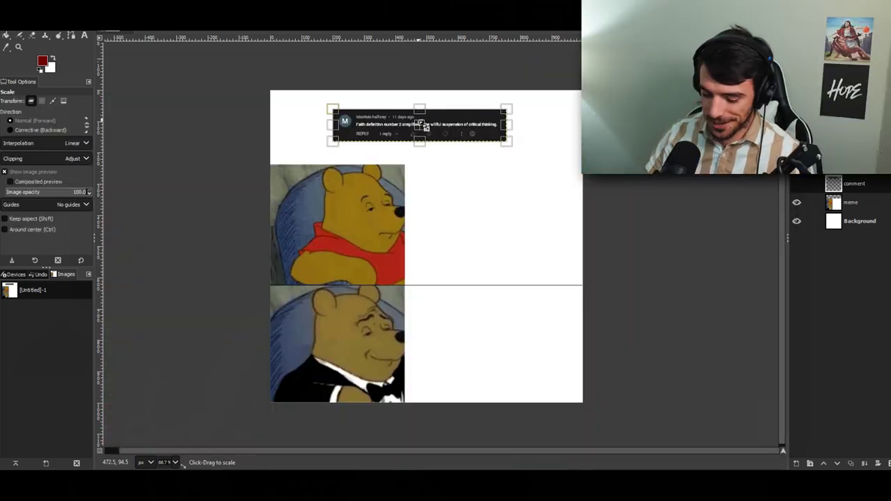
pyautogui.moveTo(330, 109); pyautogui.dragTo(171, 24)
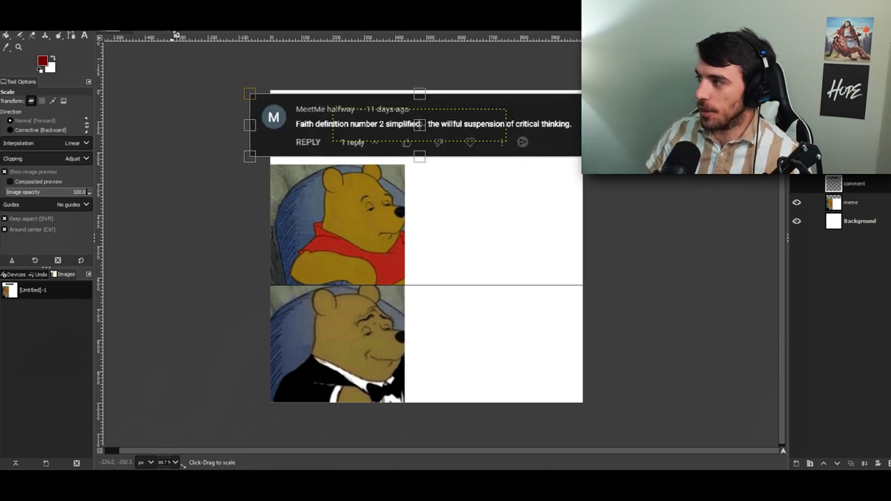
pyautogui.press('Return')
pyautogui.press('o')
pyautogui.click(420, 149)
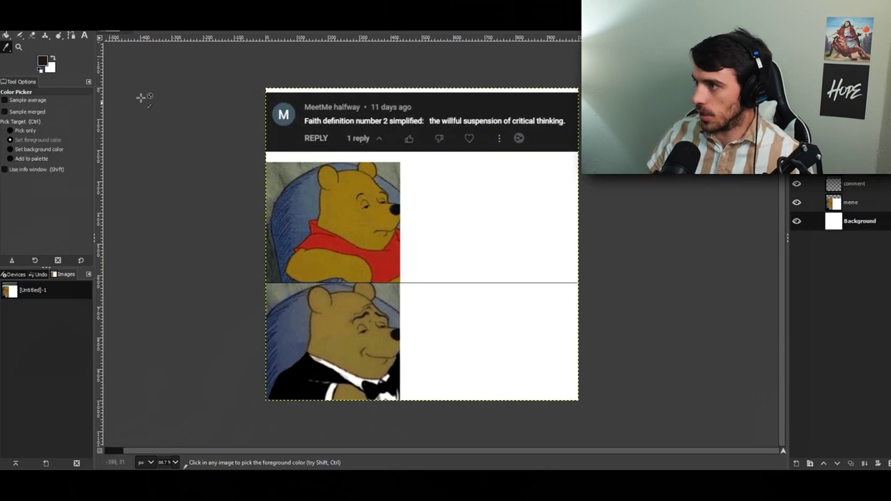
# Step: Bucket-fill the top strip black, then place a text box in the upper right panel
pyautogui.click(6, 35)
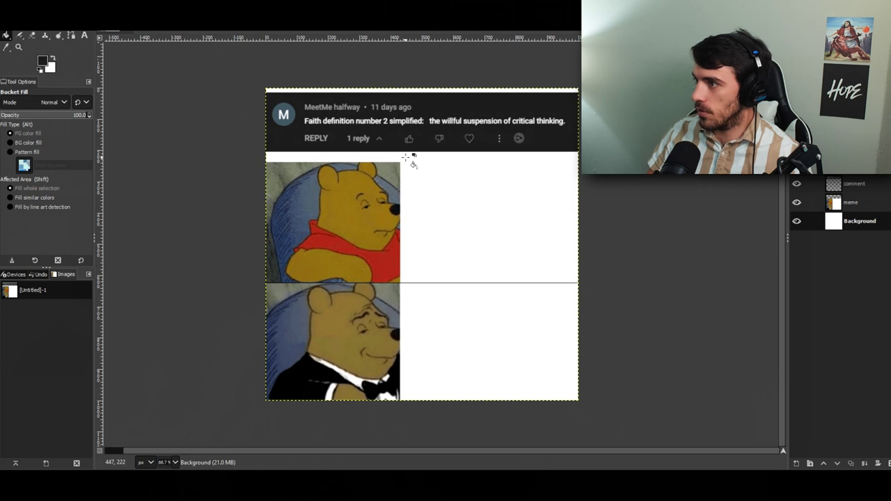
pyautogui.click(405, 157)
pyautogui.click(851, 201)
pyautogui.press('t')
pyautogui.click(416, 202)
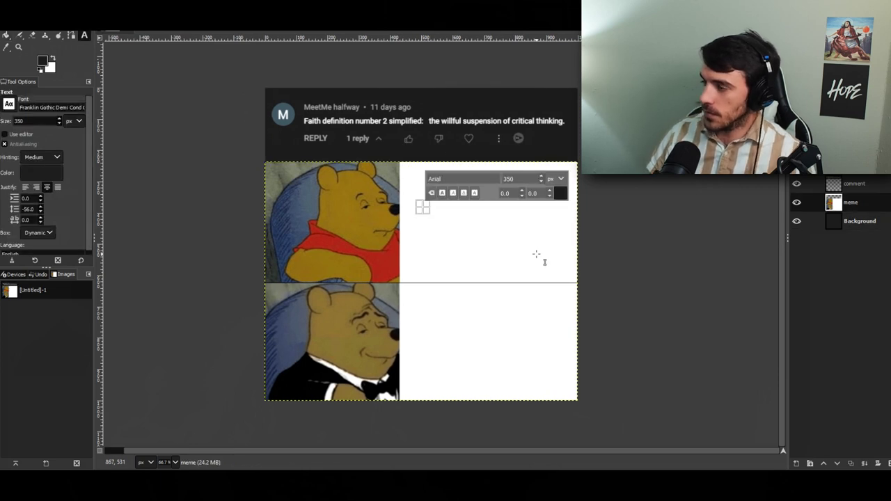
# Step: Add the 'faith' caption at a smaller size, centred in the top right panel
pyautogui.write('faith')
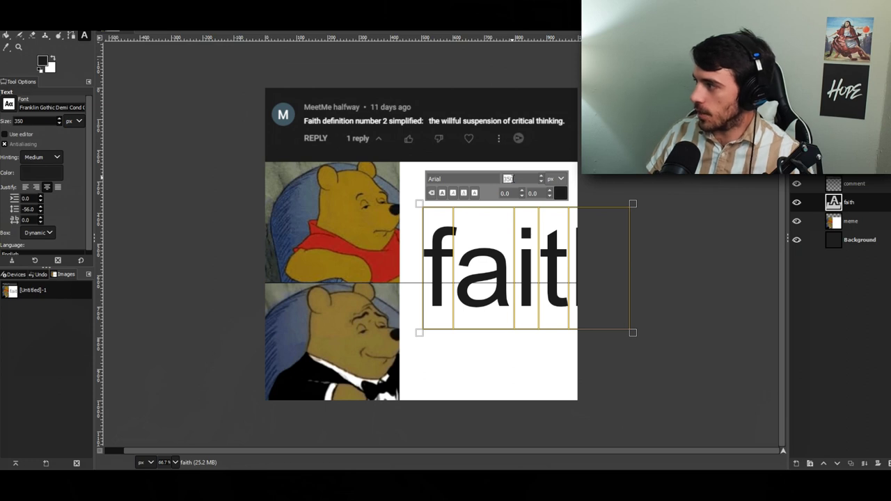
pyautogui.write('00')
pyautogui.press('Return')
pyautogui.press('m')
pyautogui.moveTo(460, 256); pyautogui.dragTo(500, 234)
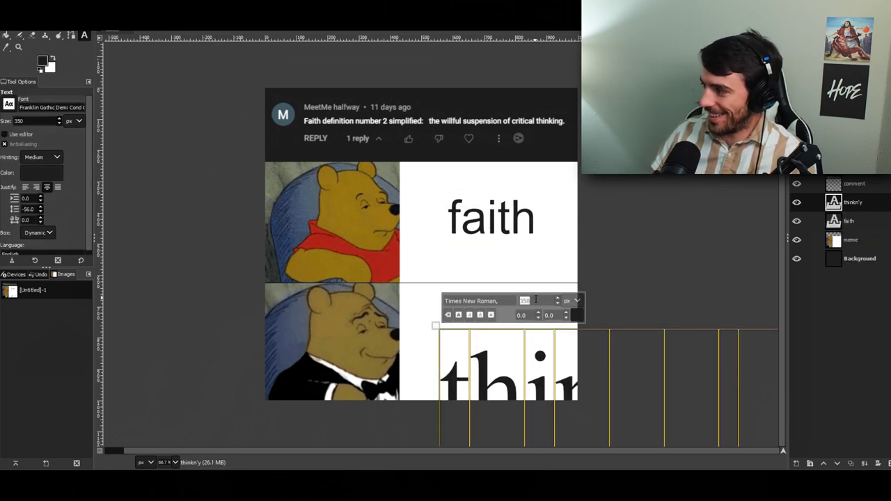
# Step: Correct the bottom caption to read 'thinkn't' and centre it in the lower right panel
pyautogui.write('0')
pyautogui.press('Return')
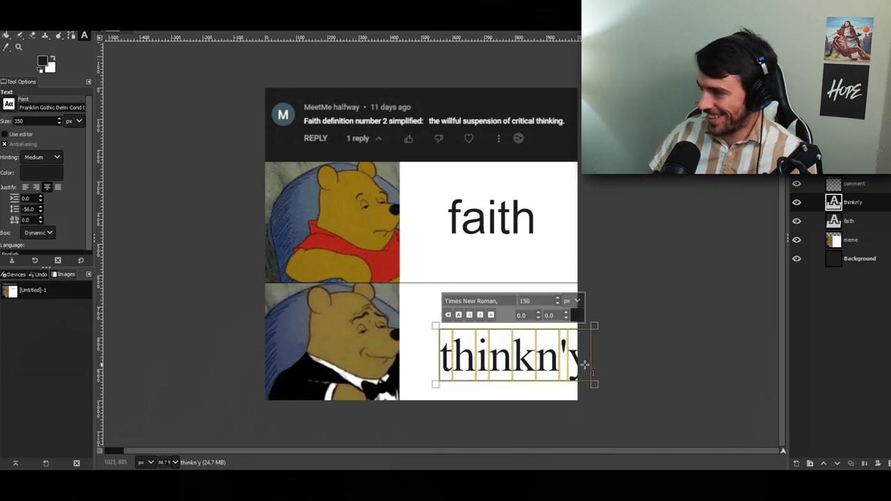
pyautogui.click(584, 372)
pyautogui.press('BackSpace')
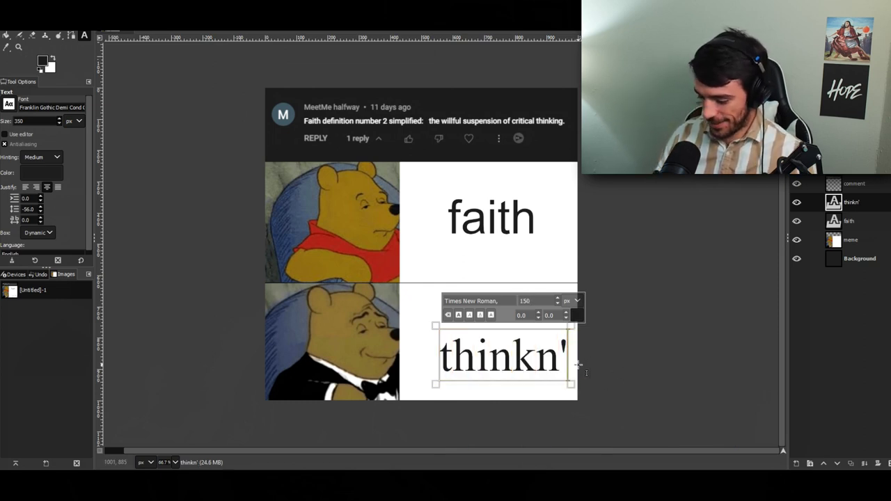
pyautogui.write('t')
pyautogui.press('Escape')
pyautogui.press('m')
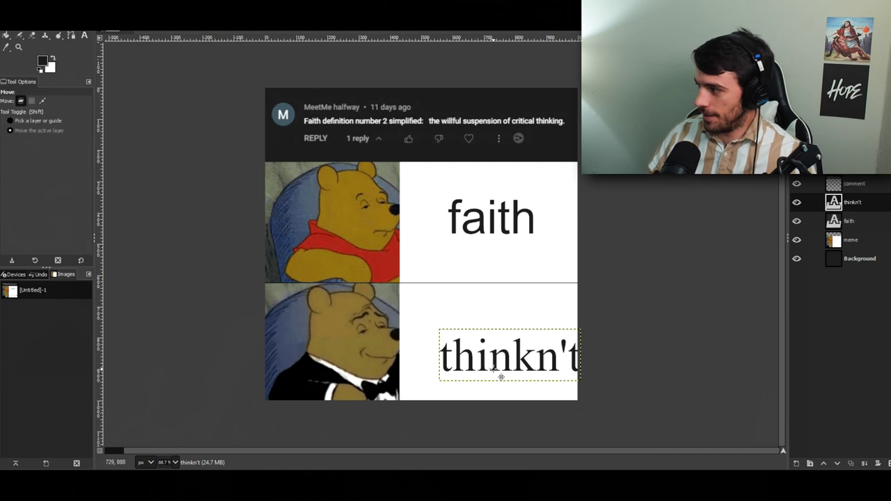
pyautogui.moveTo(499, 368); pyautogui.dragTo(476, 355)
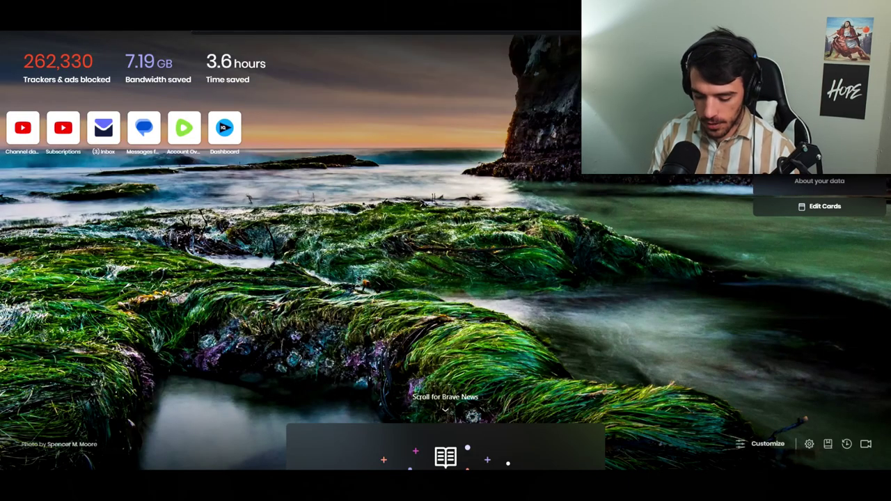
# Step: Generate a random 1–100 number (18) on Calculator.net, then add a new layer over the Bernie image
pyautogui.press('Return')
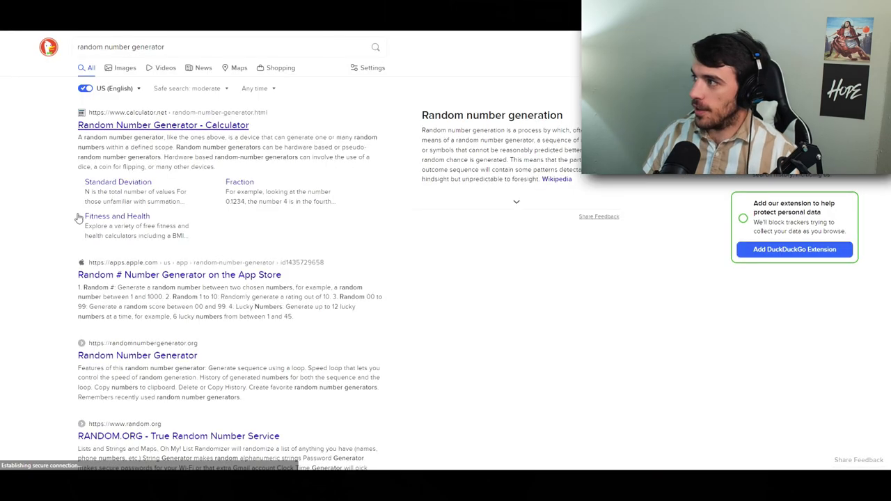
pyautogui.click(201, 127)
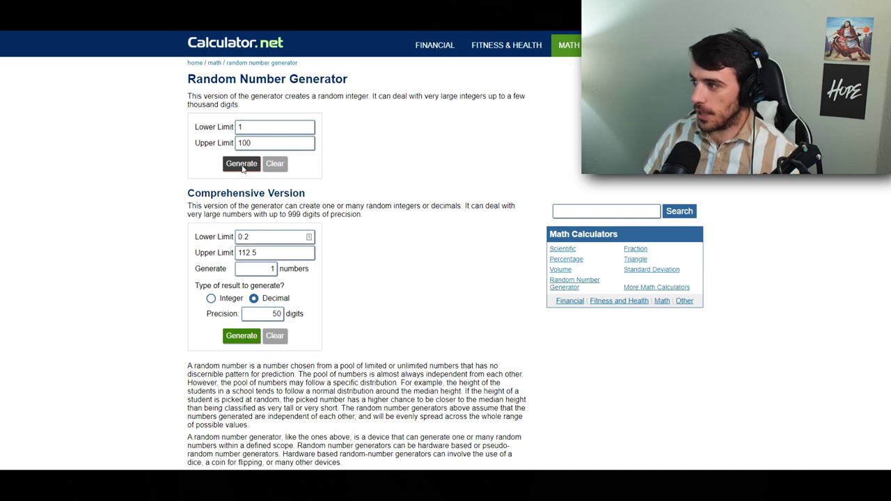
pyautogui.click(241, 165)
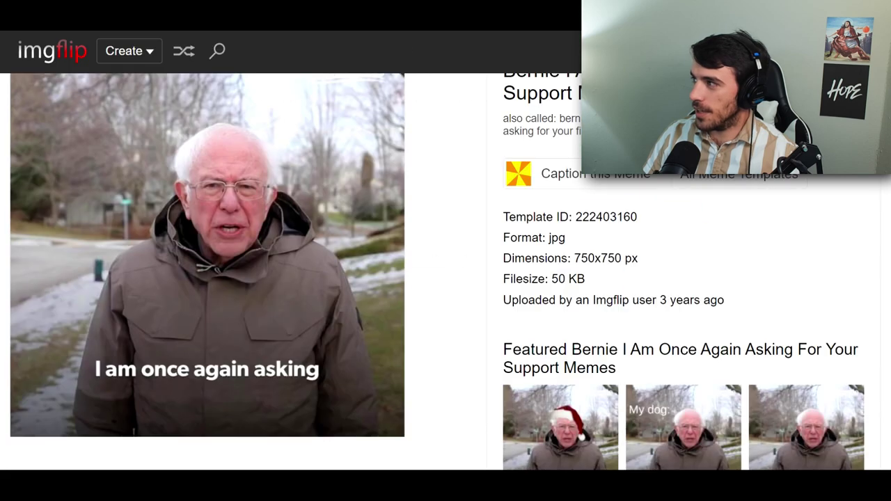
pyautogui.scroll(1, 319, 249)
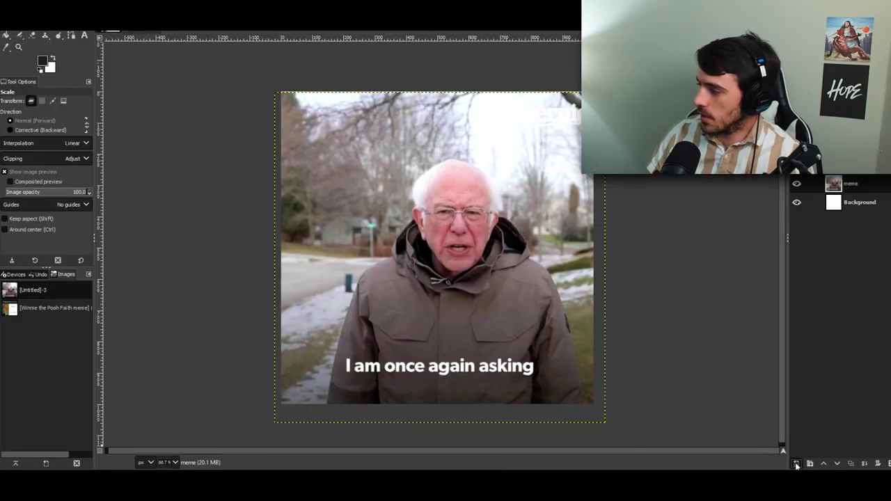
pyautogui.click(796, 463)
# Step: Create a 'rectangle' layer and fill a white band across the top of the image
pyautogui.write('rec')
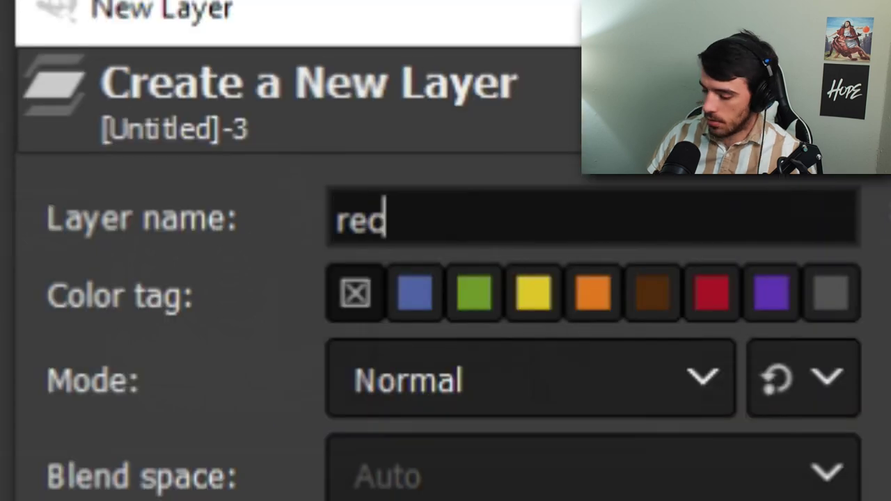
pyautogui.write('tangle')
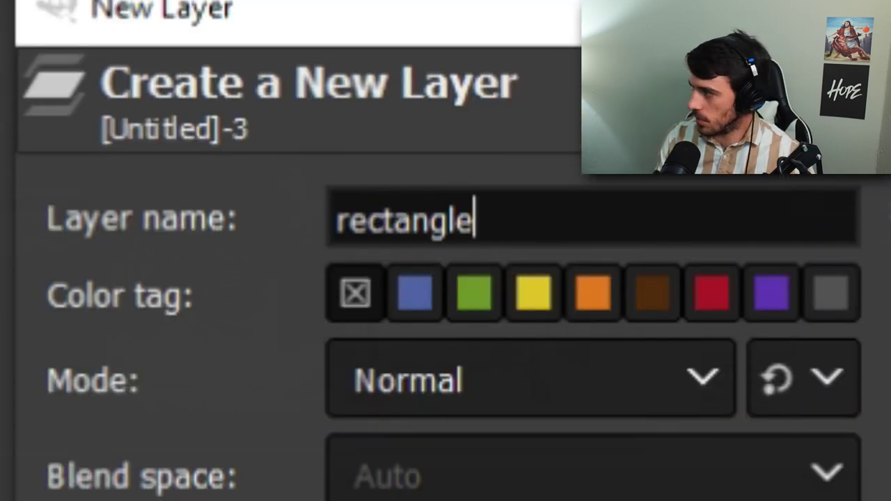
pyautogui.press('Return')
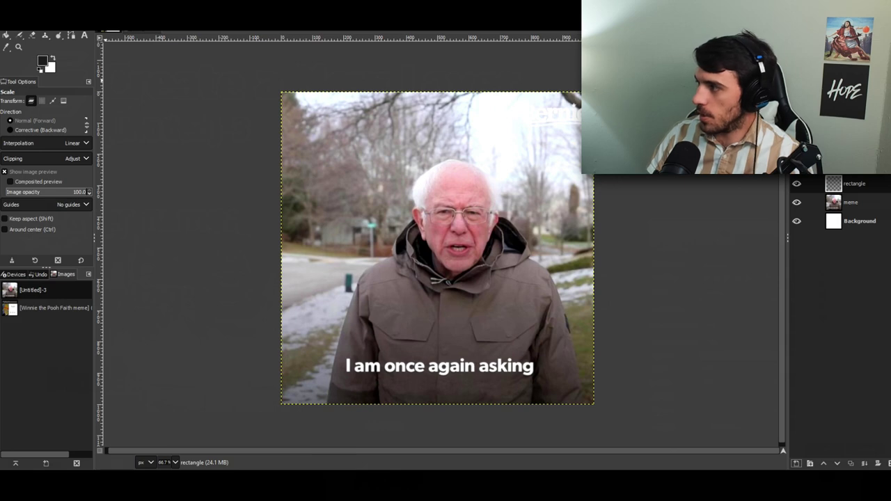
pyautogui.press('r')
pyautogui.moveTo(259, 71); pyautogui.dragTo(580, 157)
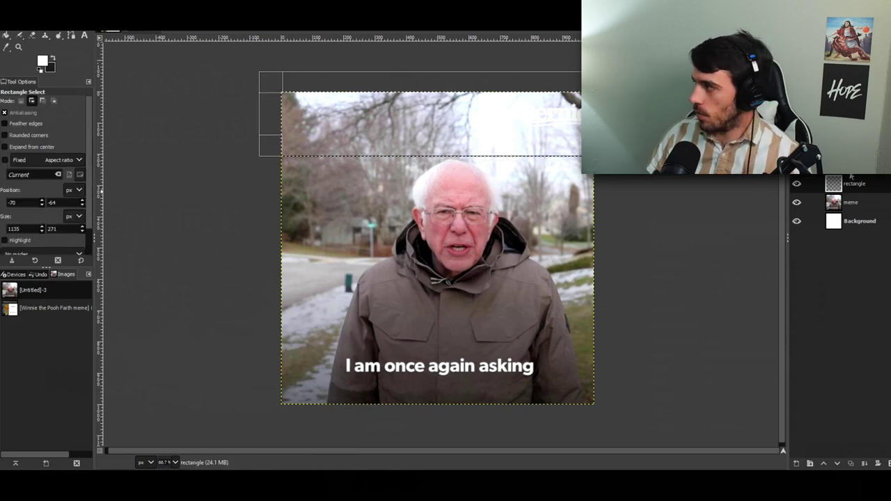
pyautogui.hotkey('shift', 'b')
pyautogui.press('x')
pyautogui.click(473, 134)
pyautogui.hotkey('ctrl', 'shift', 'a')
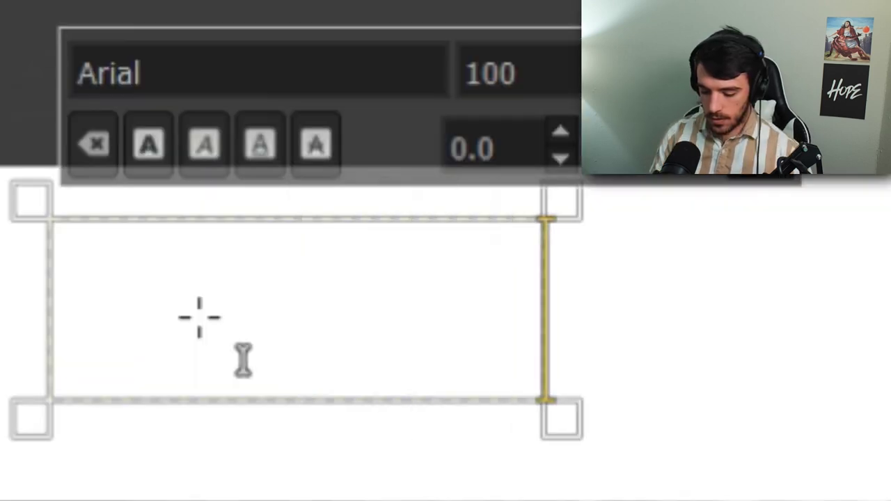
# Step: Draw a text box in the white band and set its text colour to black
pyautogui.moveTo(302, 103); pyautogui.dragTo(418, 138)
pyautogui.hotkey('ctrl', 'a')
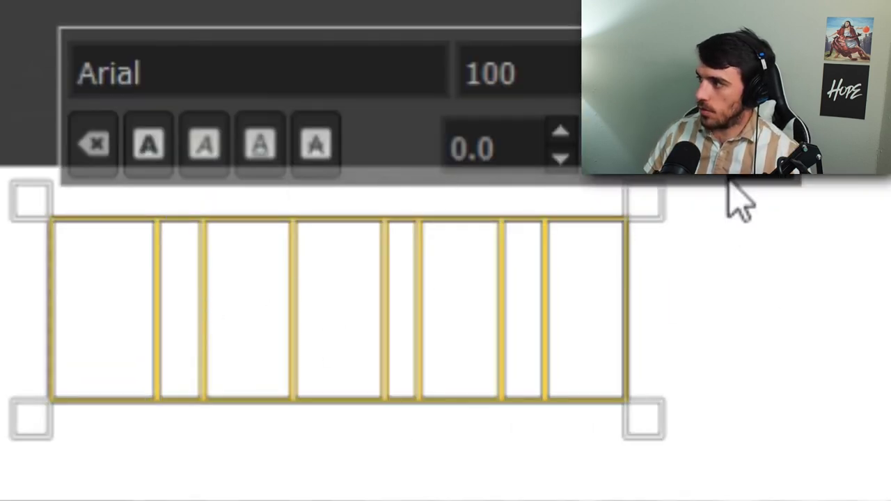
pyautogui.click(727, 182)
pyautogui.click(858, 456)
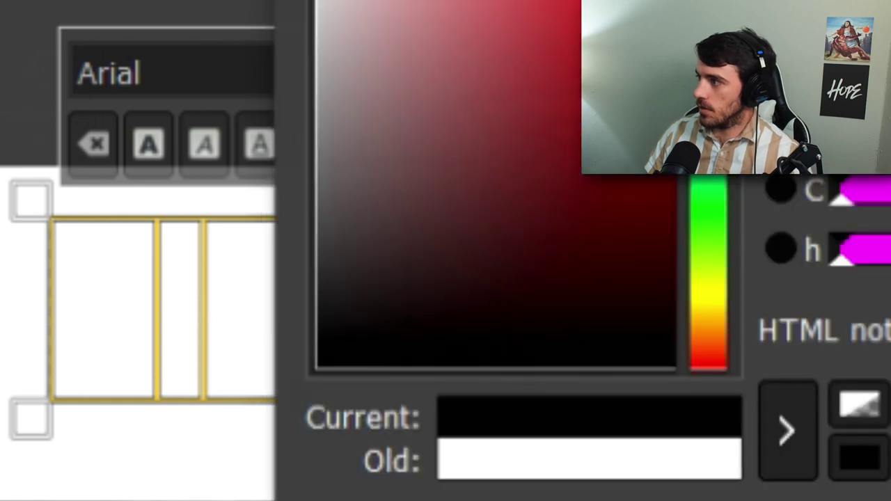
pyautogui.press('Return')
pyautogui.click(437, 306)
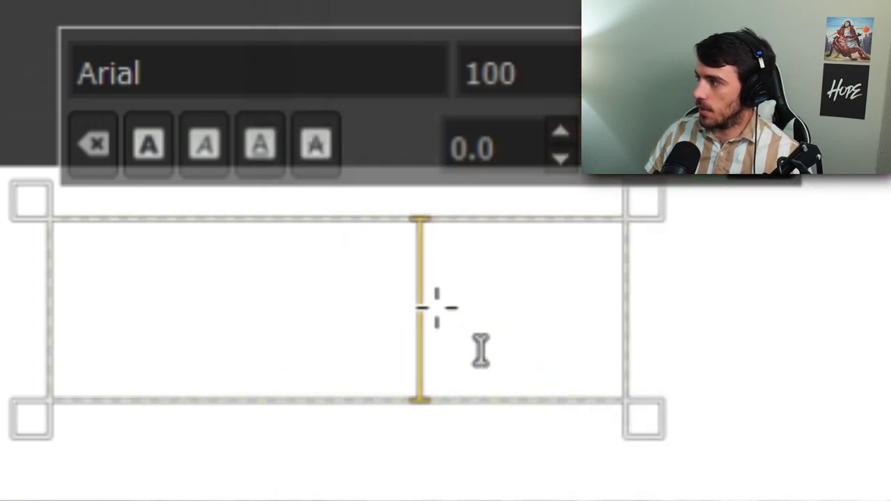
pyautogui.hotkey('ctrl', 'a')
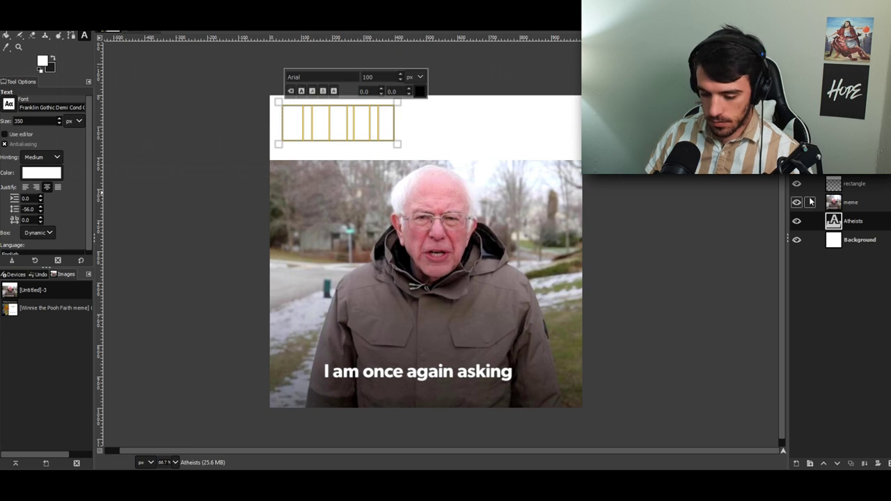
# Step: Move the Atheists caption above the white band layer and narrow its box so it wraps
pyautogui.moveTo(865, 223); pyautogui.dragTo(863, 182)
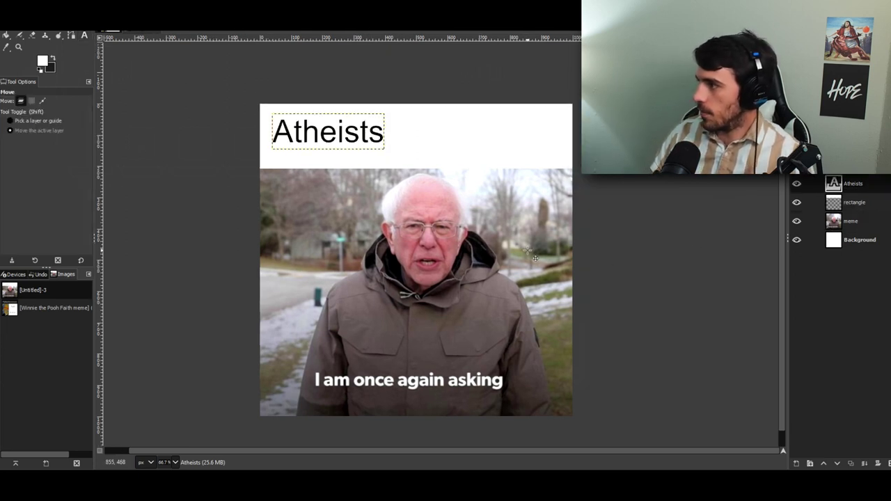
pyautogui.press('t')
pyautogui.click(328, 129)
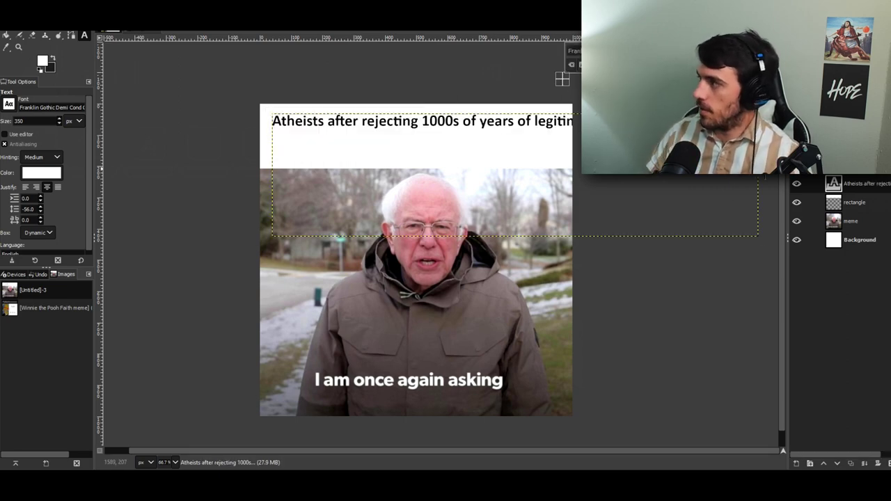
pyautogui.click(515, 209)
pyautogui.moveTo(769, 186); pyautogui.dragTo(576, 183)
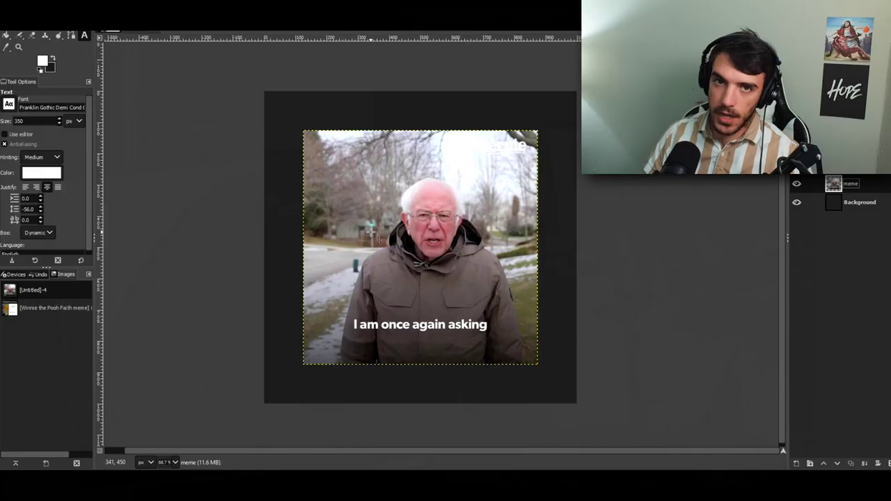
# Step: Scale the Bernie photo layer up to fill the canvas
pyautogui.hotkey('shift', 's')
pyautogui.click(372, 230)
pyautogui.moveTo(304, 131); pyautogui.dragTo(214, 64)
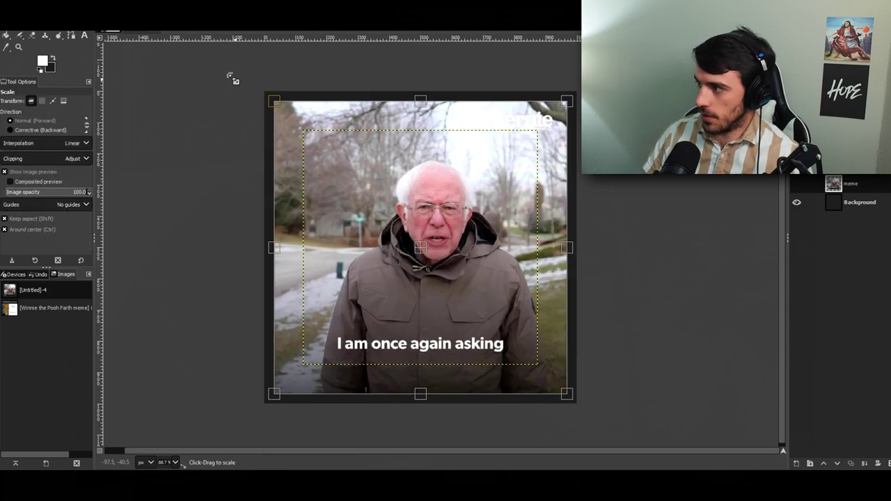
pyautogui.press('Return')
pyautogui.press('m')
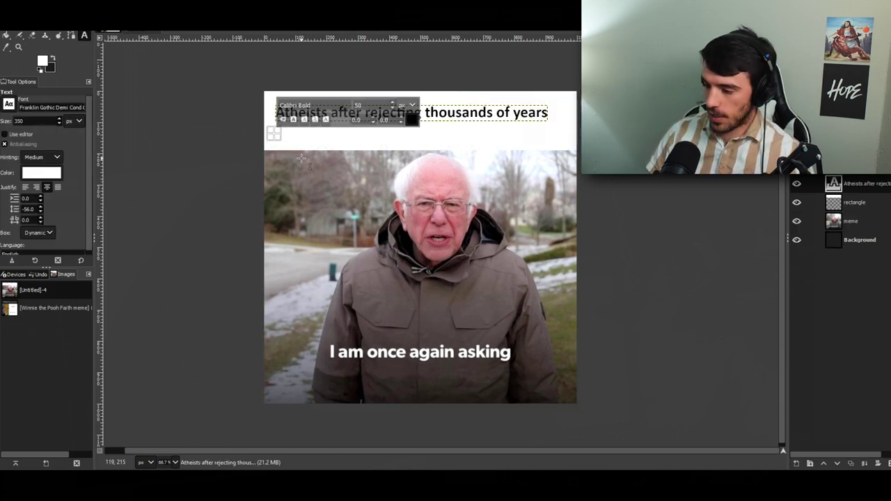
# Step: Add the second caption line 'of perfectly reasonable evidence' just under the first
pyautogui.write('of perfec')
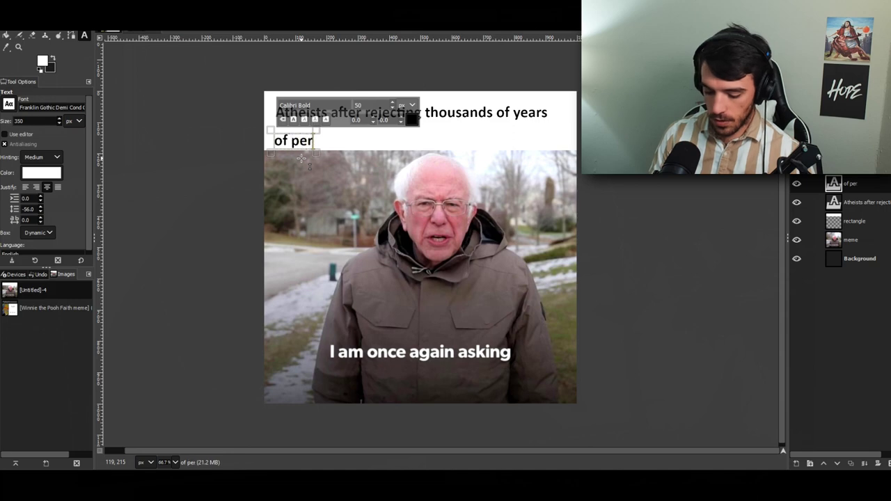
pyautogui.write('tly reason')
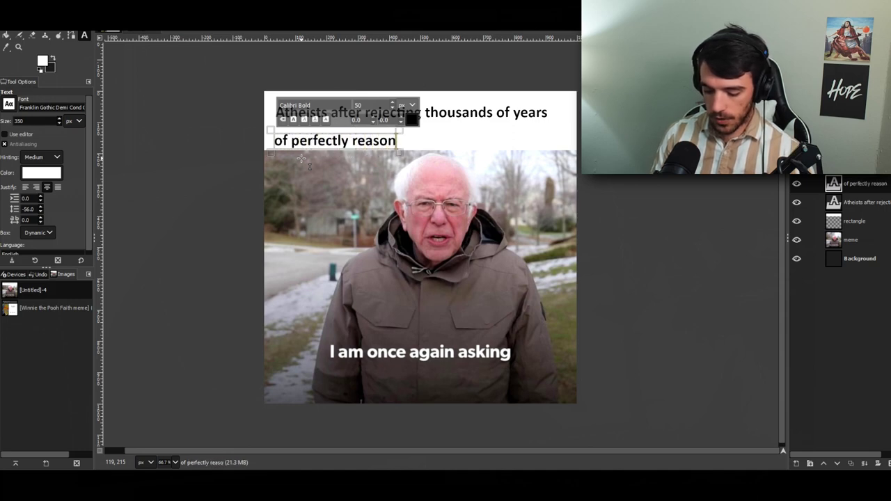
pyautogui.write('able e')
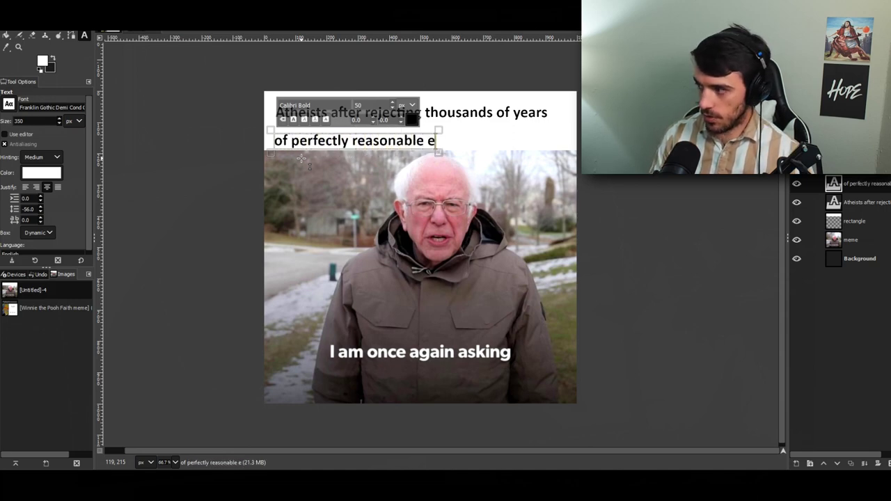
pyautogui.write('vidence for God:')
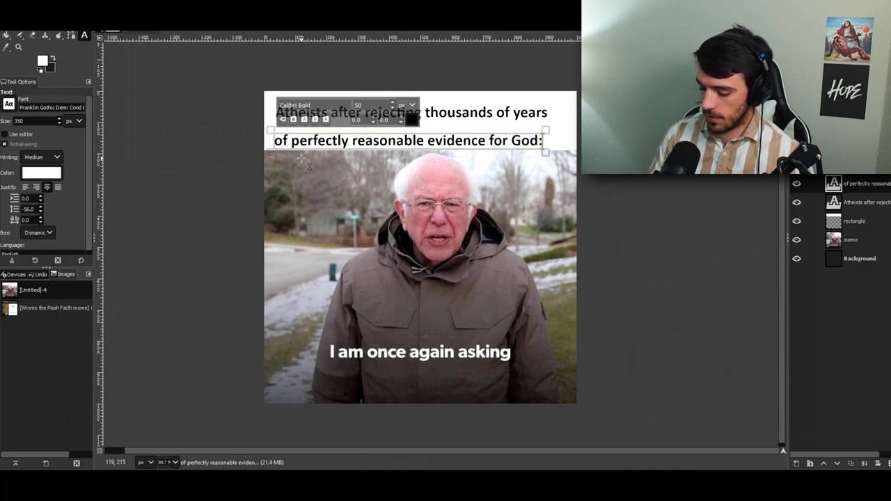
pyautogui.press('Escape')
pyautogui.press('m')
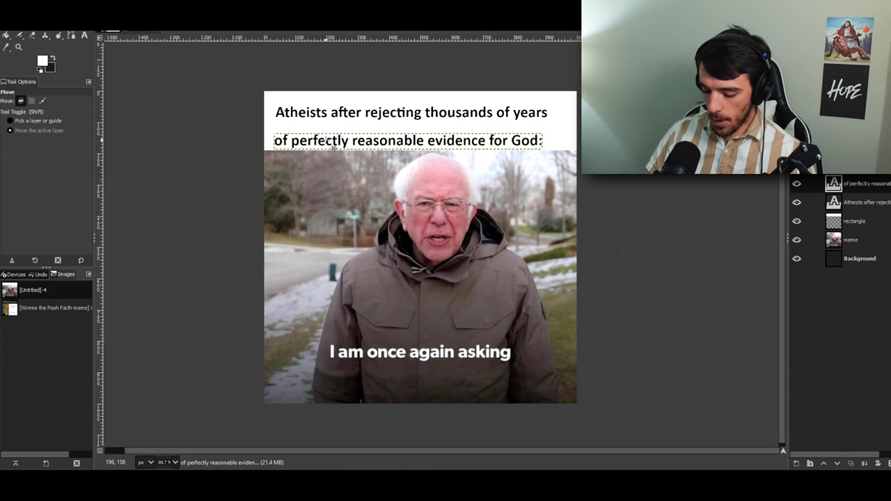
pyautogui.moveTo(333, 143); pyautogui.dragTo(333, 134)
# Step: Add the bottom text 'for any evidence' below the Bernie subtitle
pyautogui.press('t')
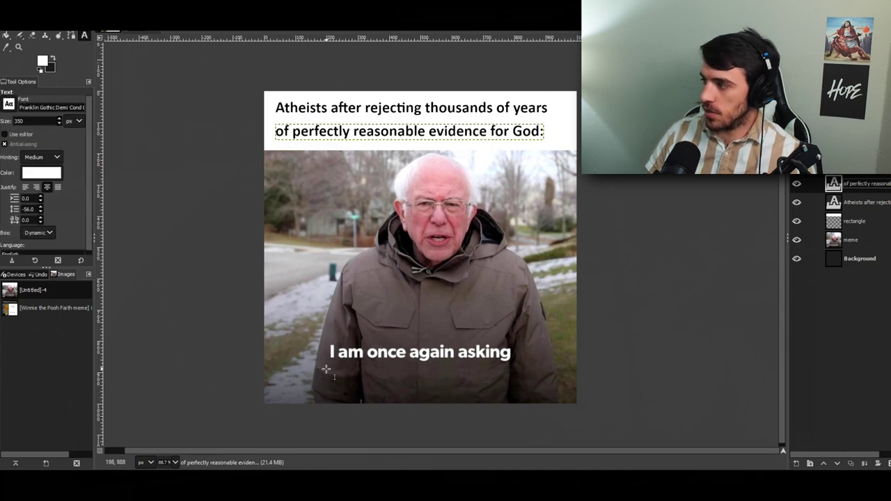
pyautogui.click(324, 367)
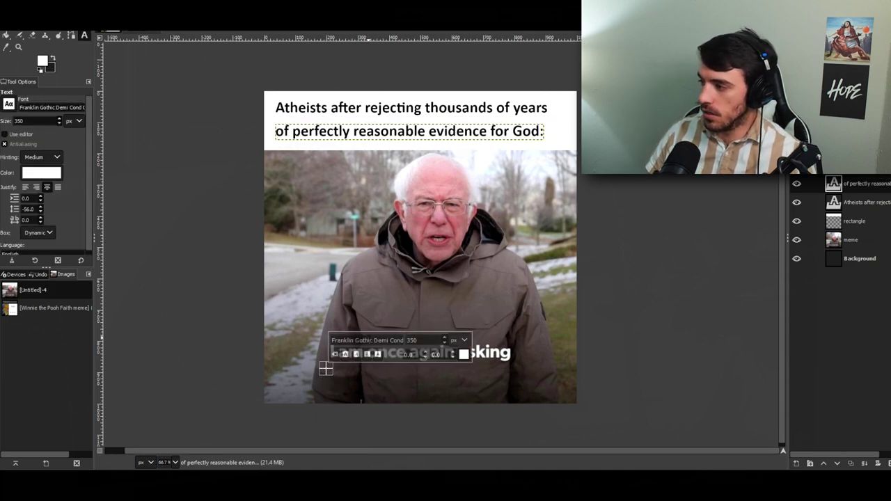
pyautogui.write('for any evi')
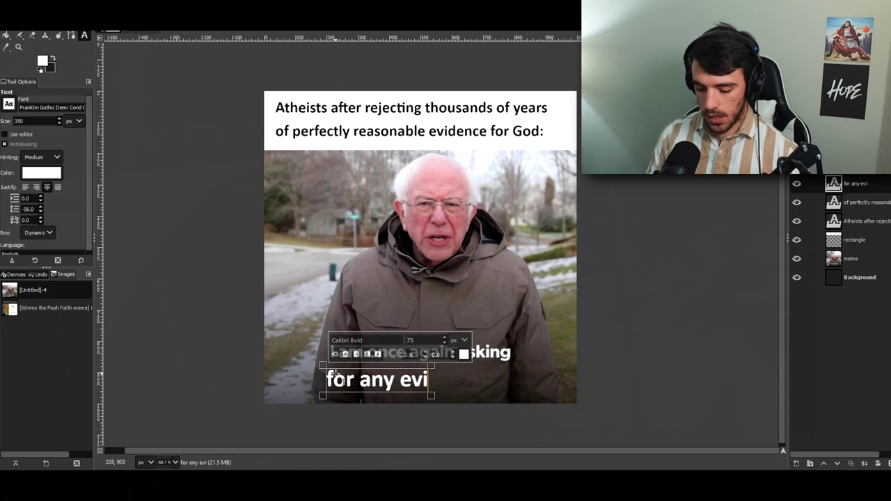
pyautogui.write('dence that God exists')
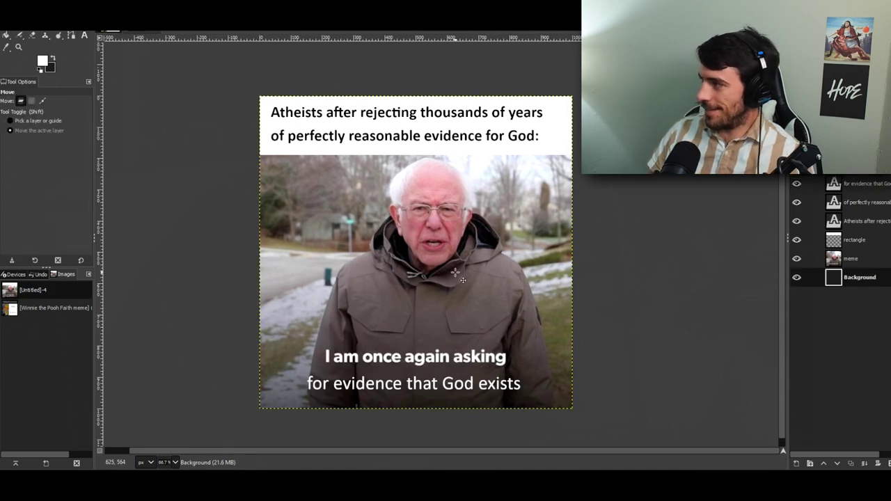
# Step: Export the meme as Bernie Meme.png with the default PNG options
pyautogui.hotkey('ctrl', 'shift', 'e')
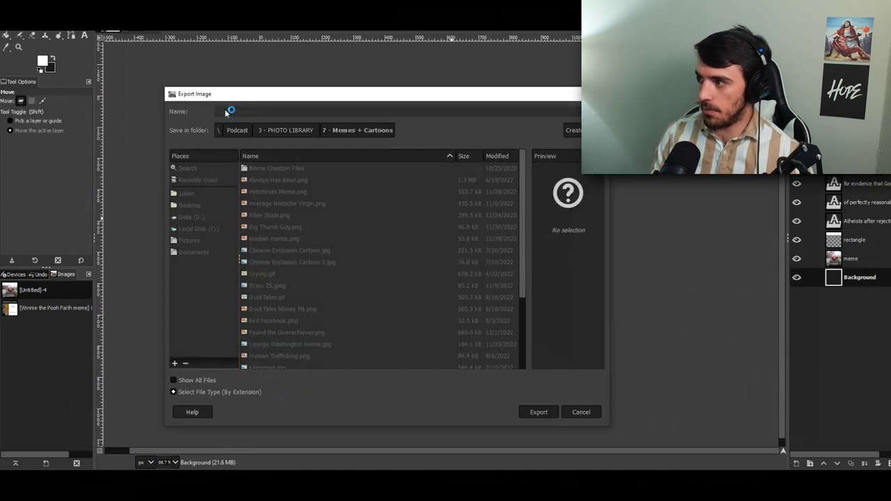
pyautogui.press('Return')
pyautogui.click(463, 349)
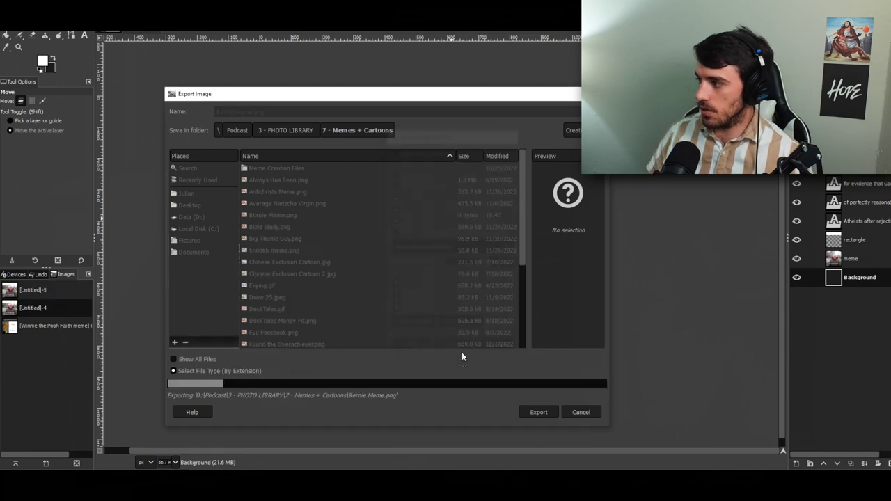